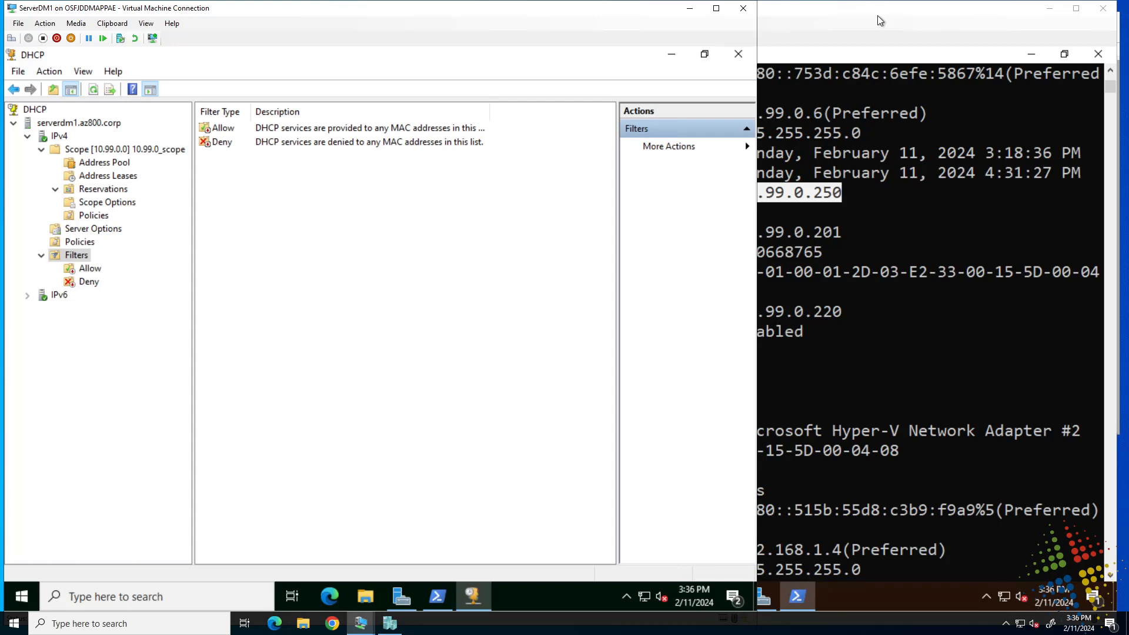
{"action": "left_click", "coordinate": [88, 269]}
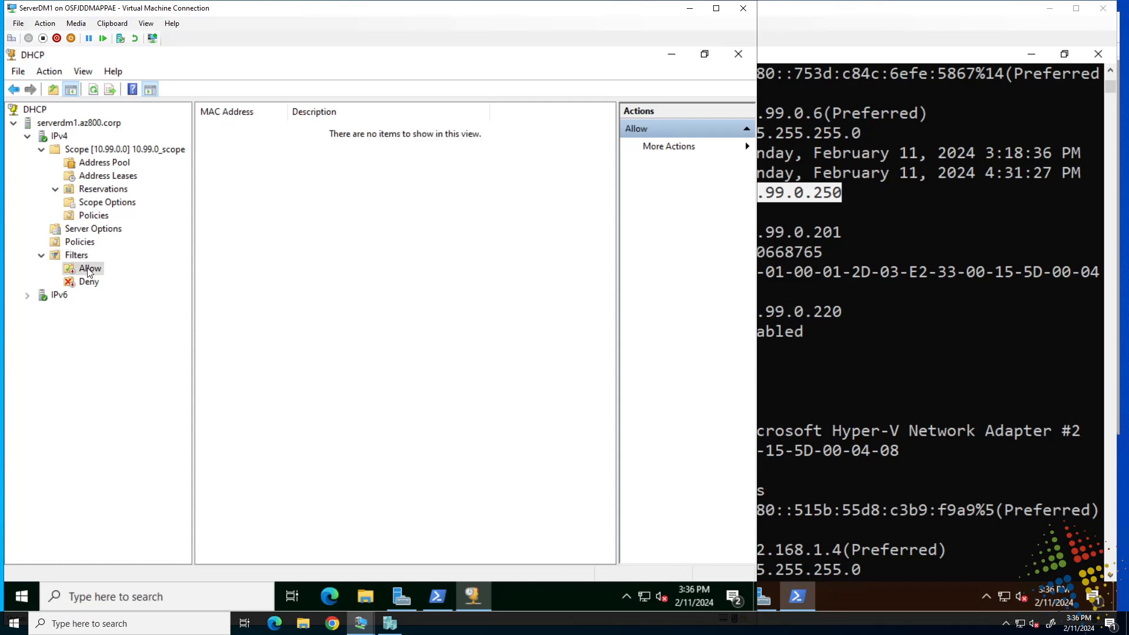
{"action": "right_click", "coordinate": [89, 271]}
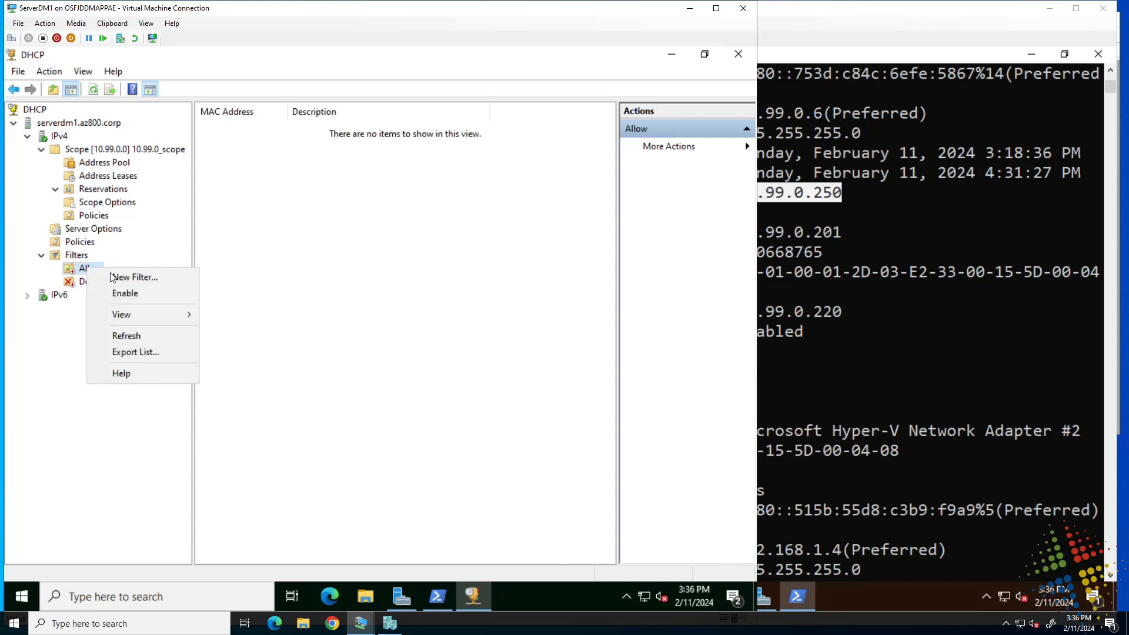
{"action": "left_click", "coordinate": [142, 278]}
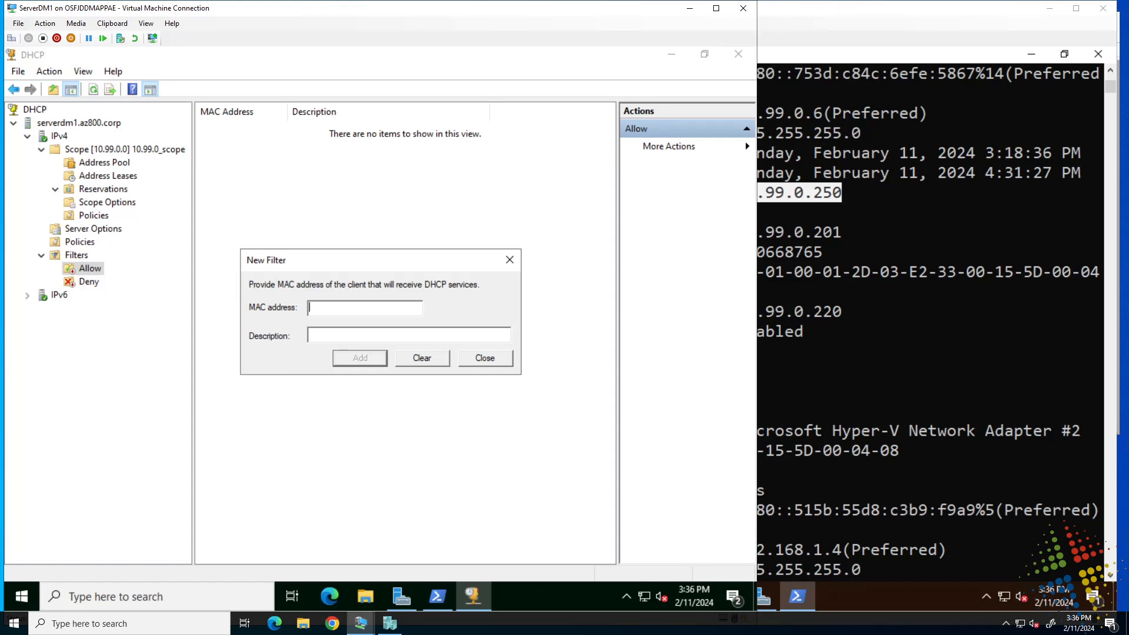
{"action": "type", "text": "123456789012"}
{"action": "left_click", "coordinate": [376, 361]}
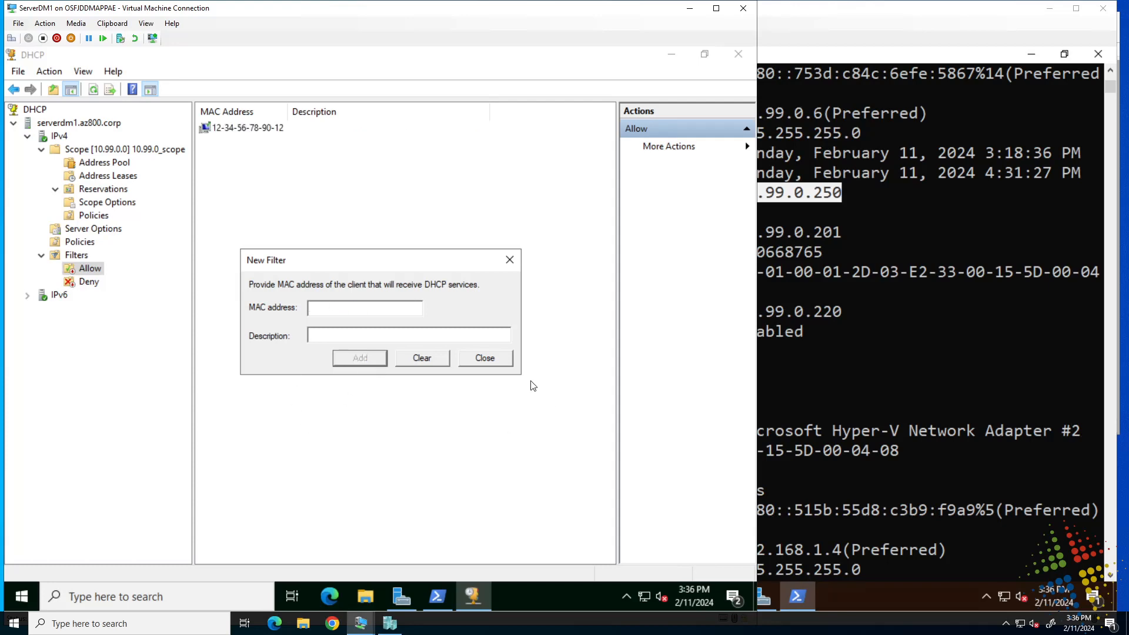
{"action": "left_click", "coordinate": [492, 360]}
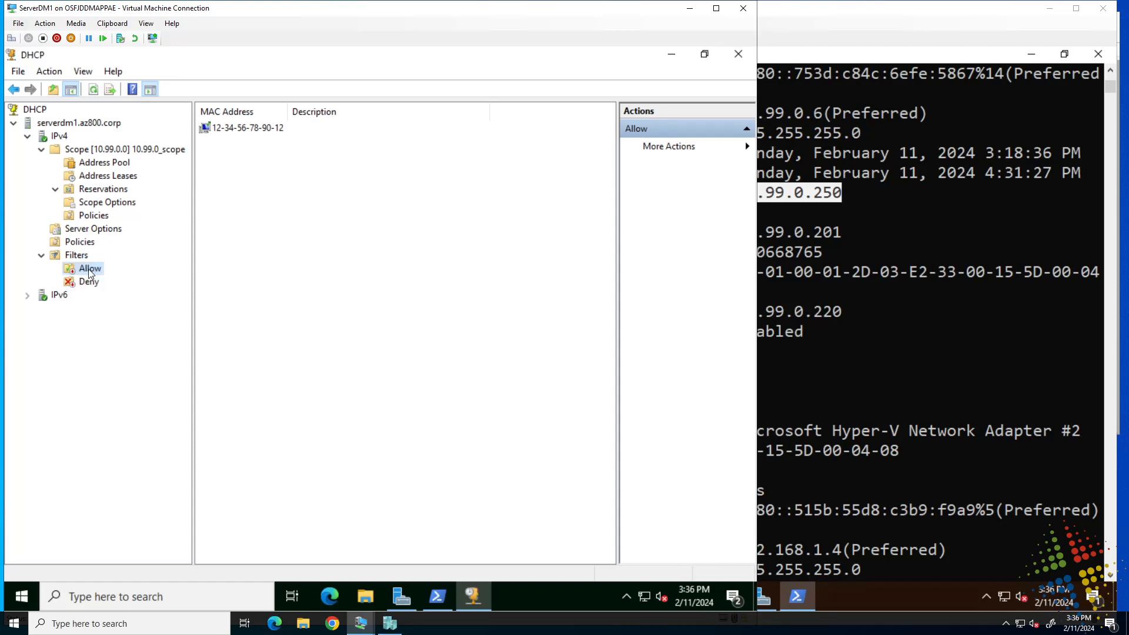
Review the new entry in the Allow filter list and compare it with the Deny list.
{"action": "left_click", "coordinate": [246, 129]}
{"action": "left_click", "coordinate": [238, 131]}
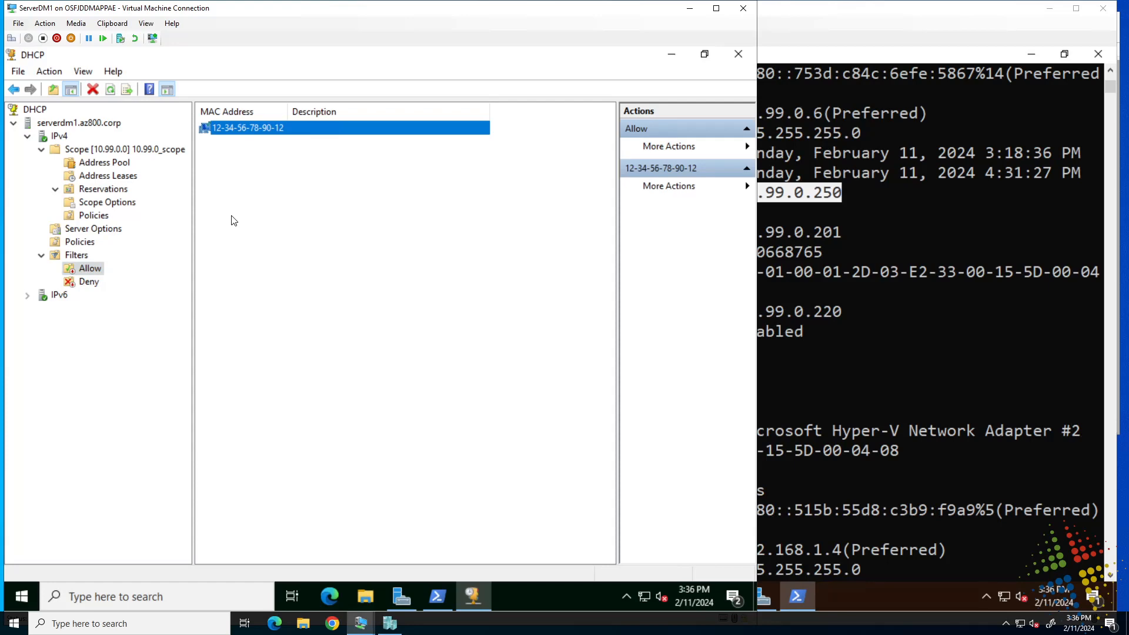
{"action": "left_click", "coordinate": [93, 286]}
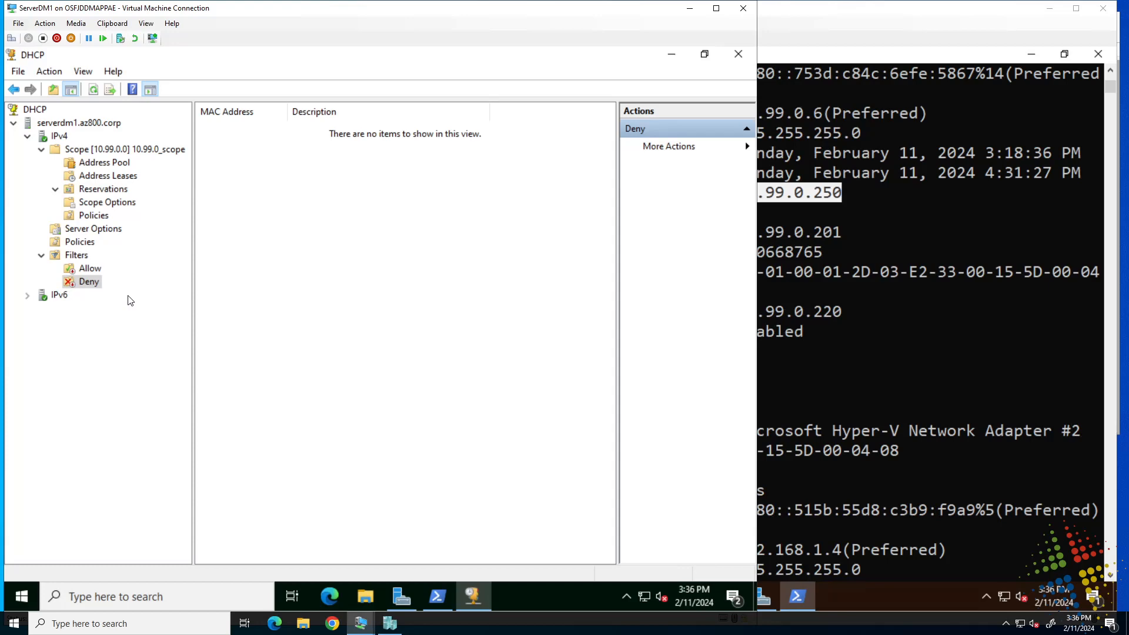
{"action": "left_click", "coordinate": [84, 268]}
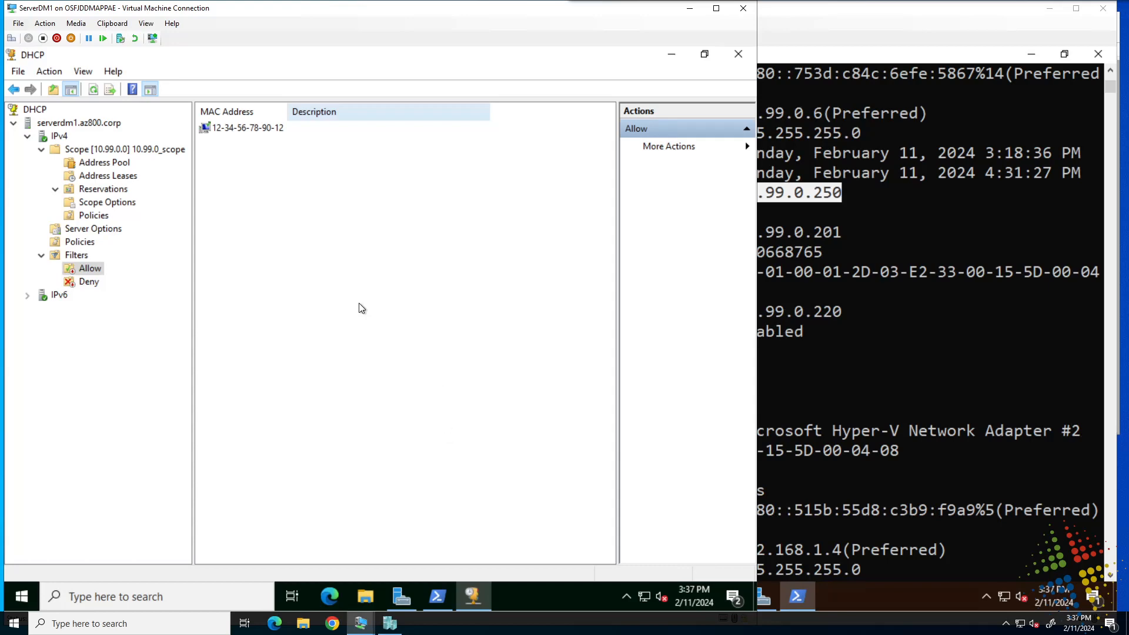
Refresh the scope's address leases and add the ServerSA1.az800.corp lease to the Deny filter.
{"action": "left_click", "coordinate": [99, 176]}
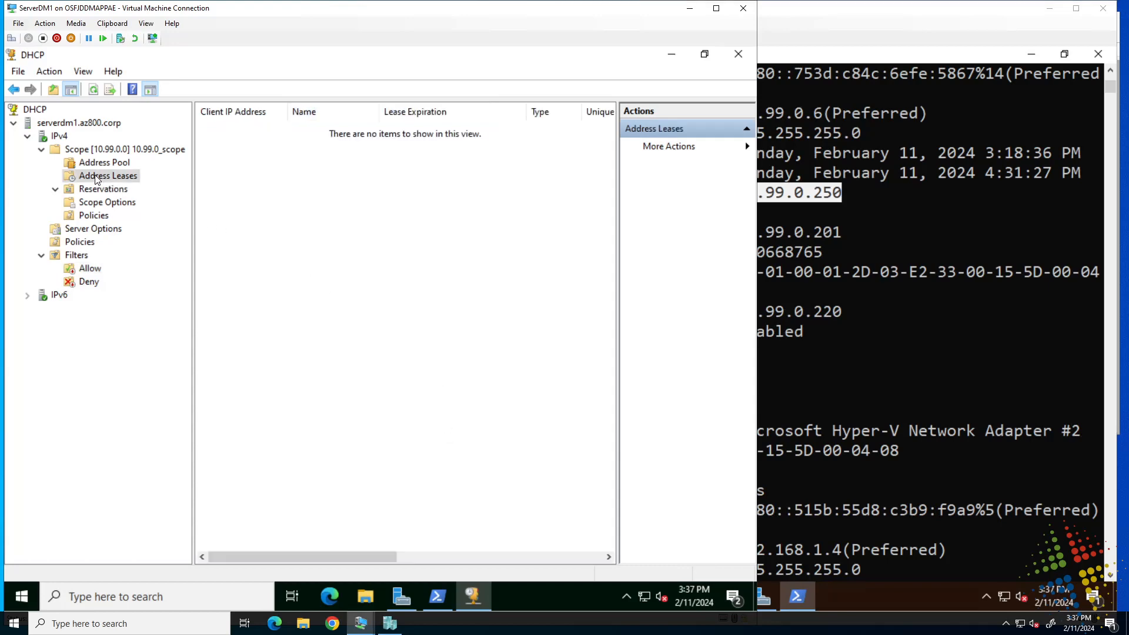
{"action": "left_click", "coordinate": [92, 89]}
{"action": "left_click", "coordinate": [331, 133]}
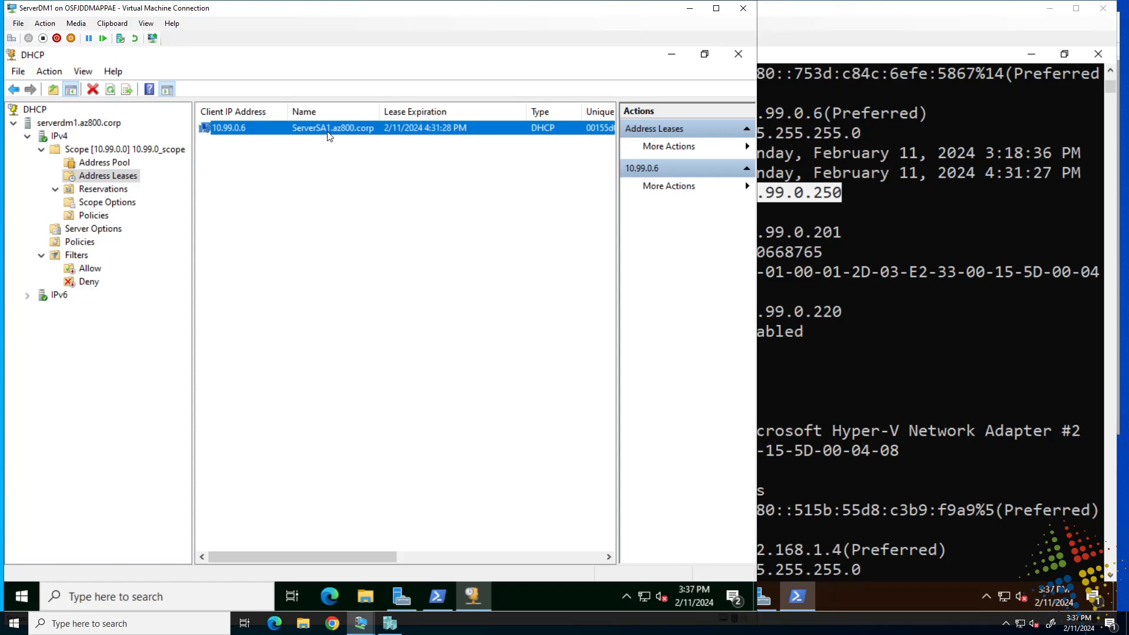
{"action": "right_click", "coordinate": [324, 130]}
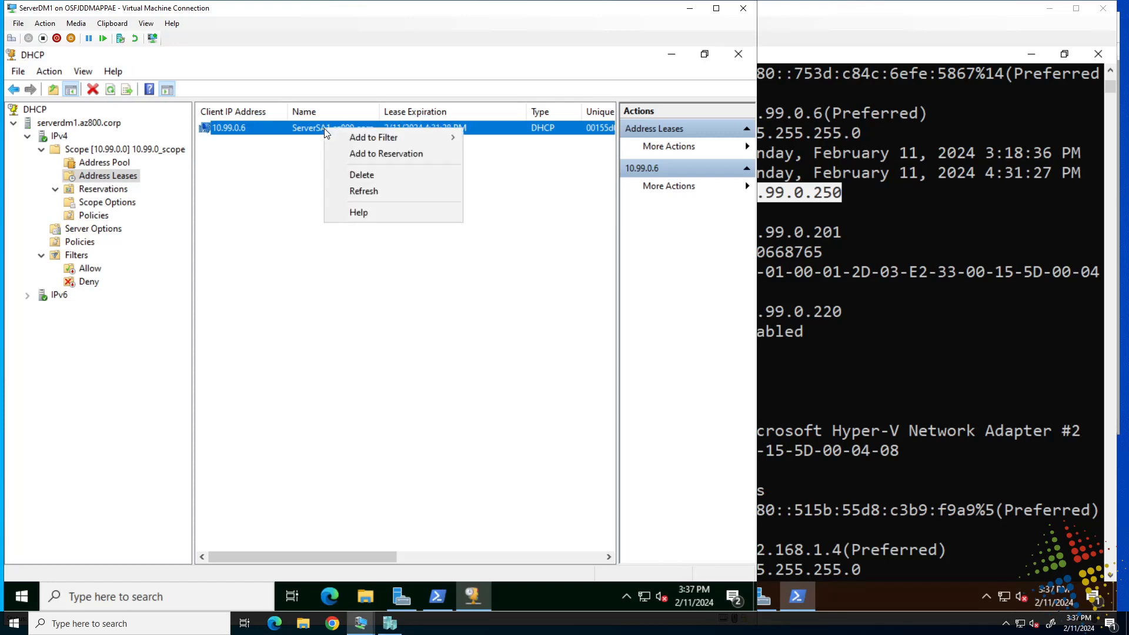
{"action": "mouse_move", "coordinate": [340, 134]}
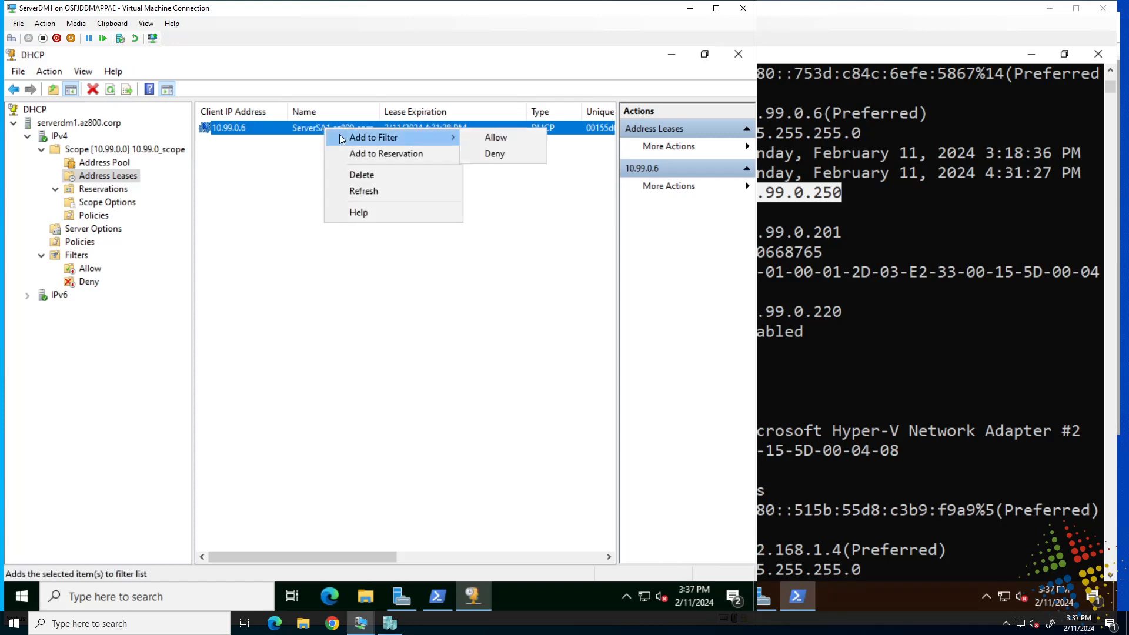
{"action": "left_click", "coordinate": [495, 157]}
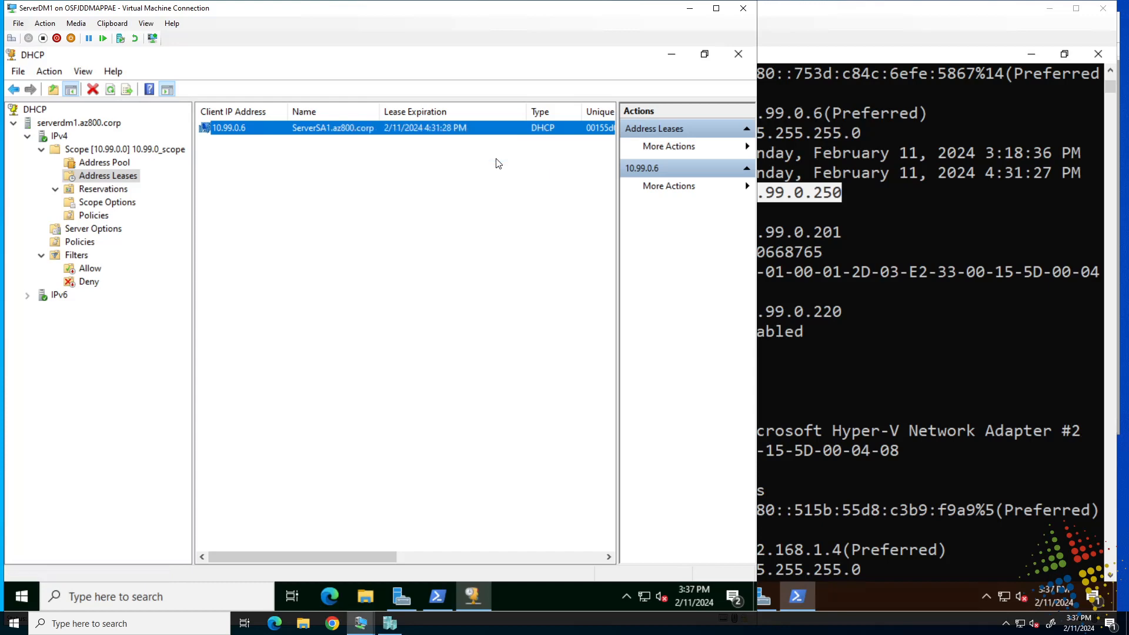
Check the ServerSA1 entry in the Deny filter list and enable the Deny filter.
{"action": "left_click", "coordinate": [90, 283]}
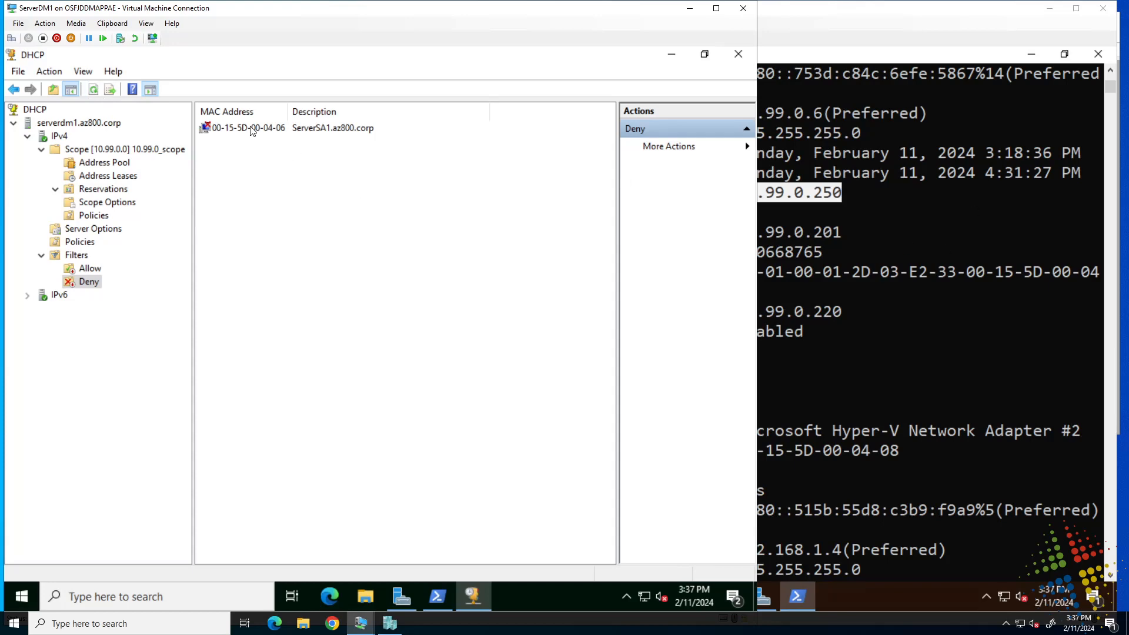
{"action": "right_click", "coordinate": [231, 129]}
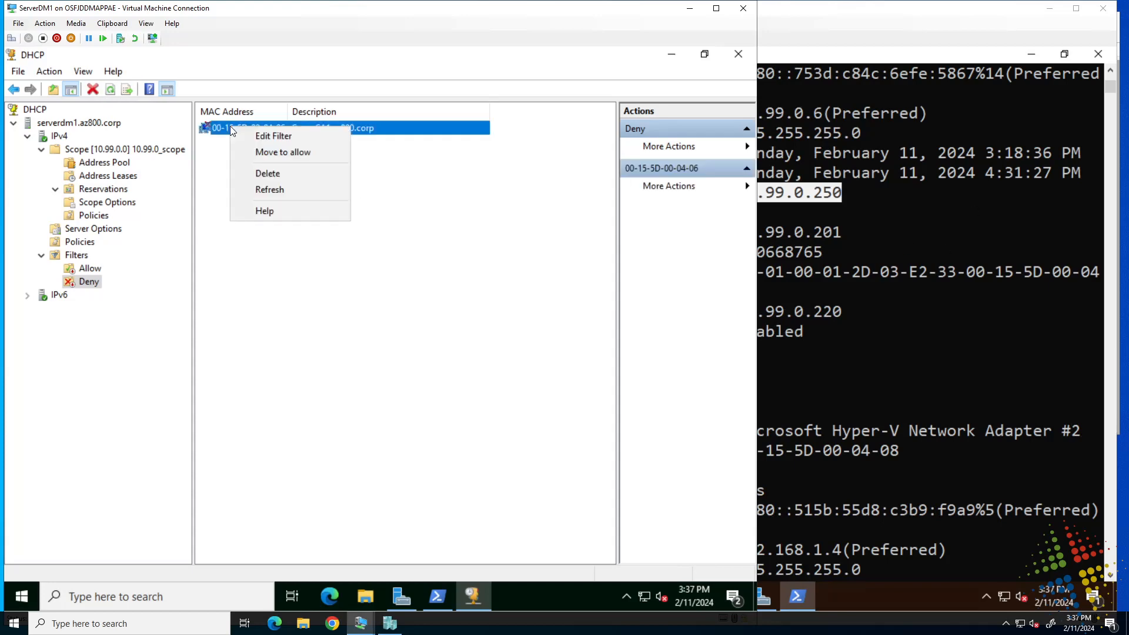
{"action": "right_click", "coordinate": [85, 281]}
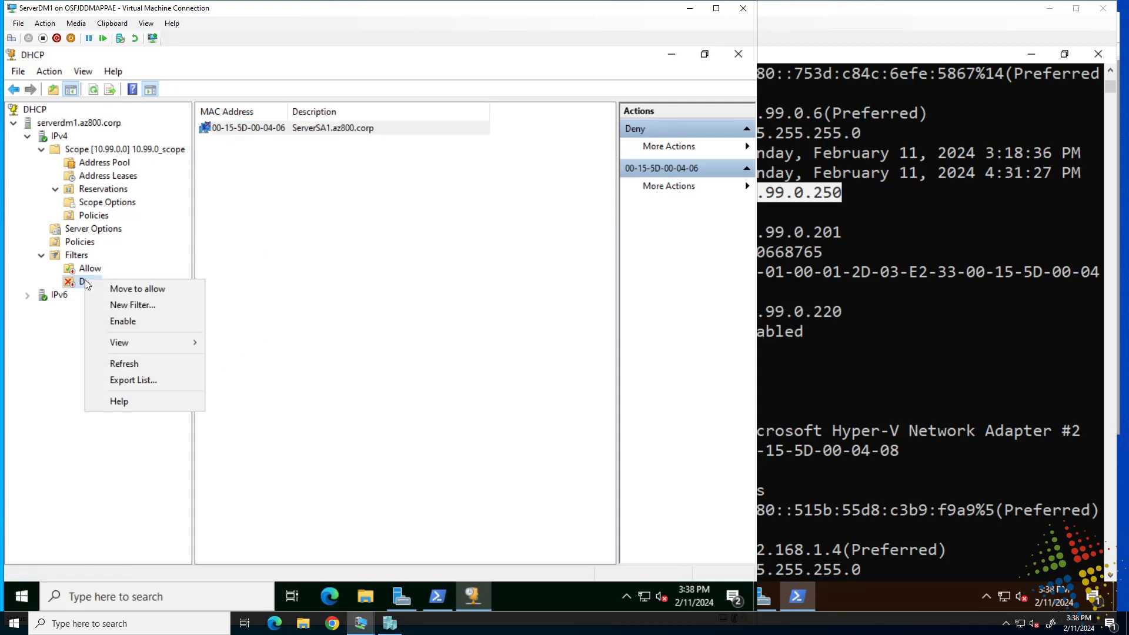
{"action": "left_click", "coordinate": [144, 322]}
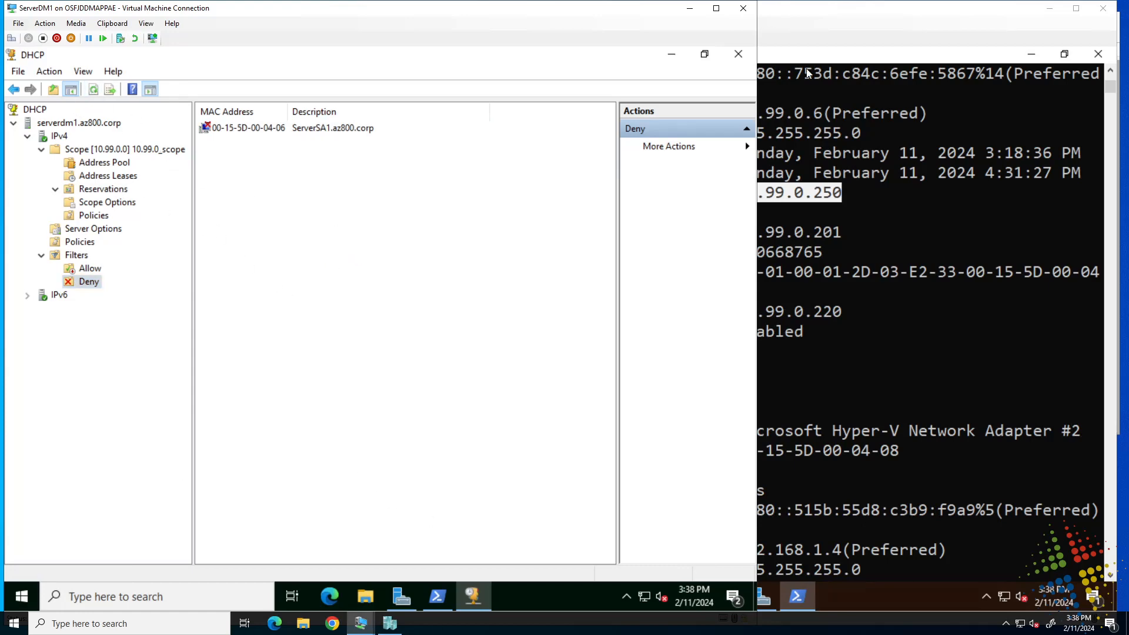
Switch to PowerShell on ServerSA1, run ipconfig /renew, and highlight the reason given in its output.
{"action": "left_click", "coordinate": [829, 60]}
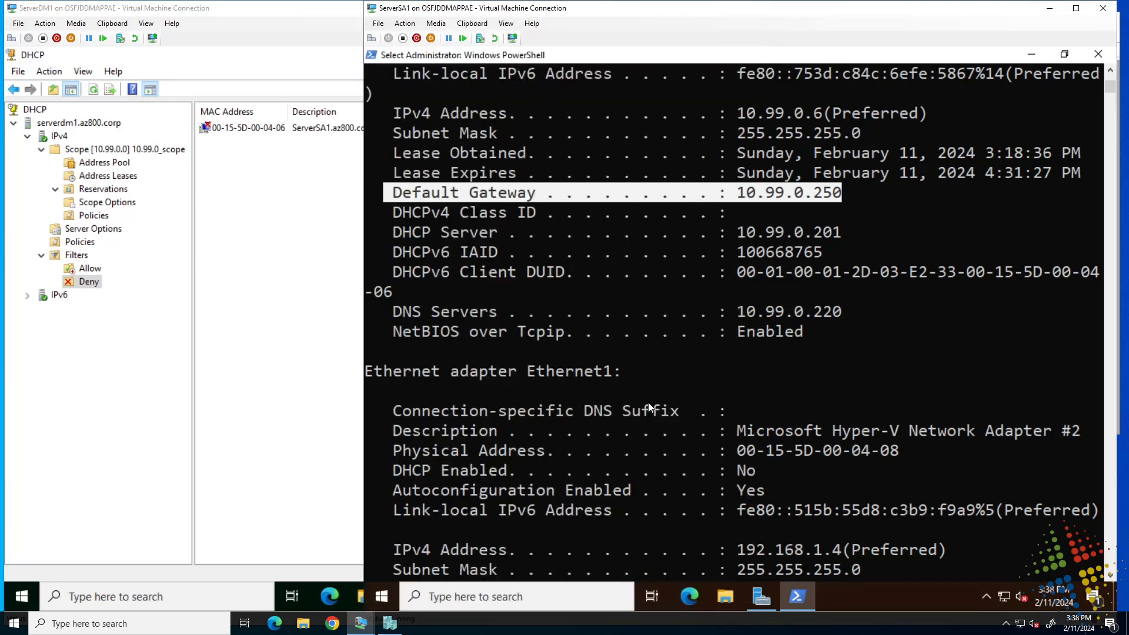
{"action": "scroll", "coordinate": [648, 404], "scroll_direction": "down", "scroll_amount": 15}
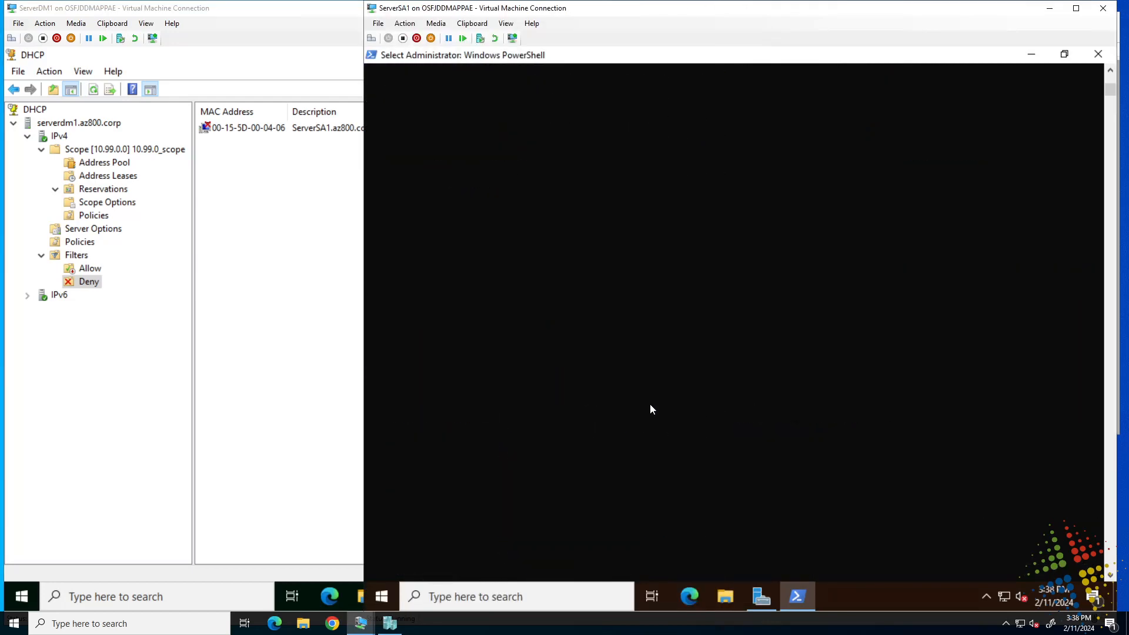
{"action": "key", "text": "Up"}
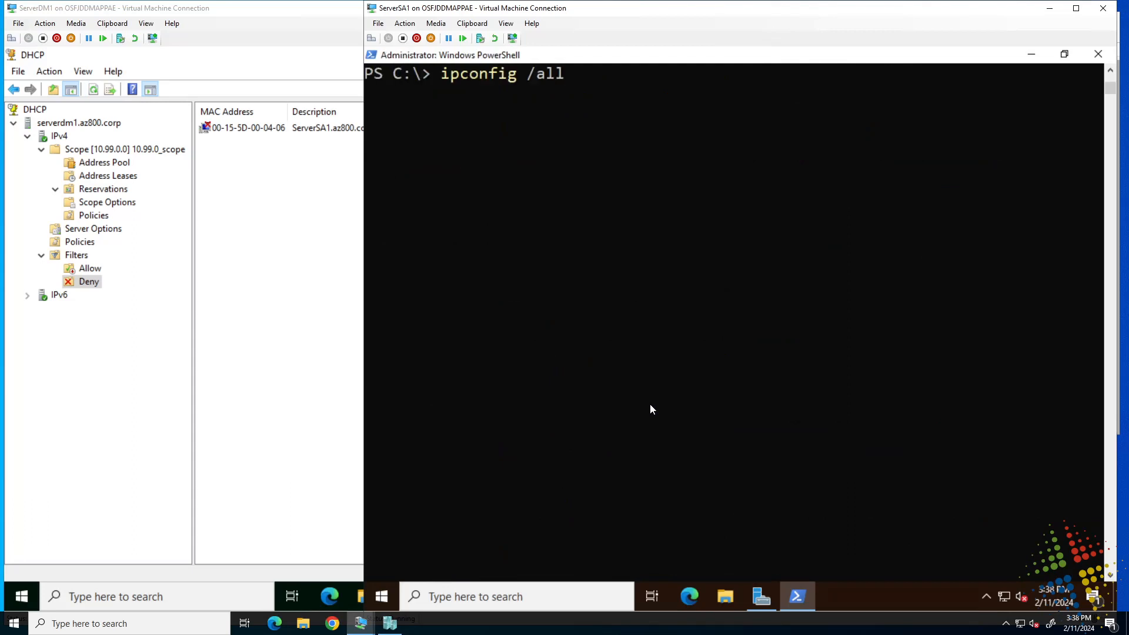
{"action": "key", "text": "Up"}
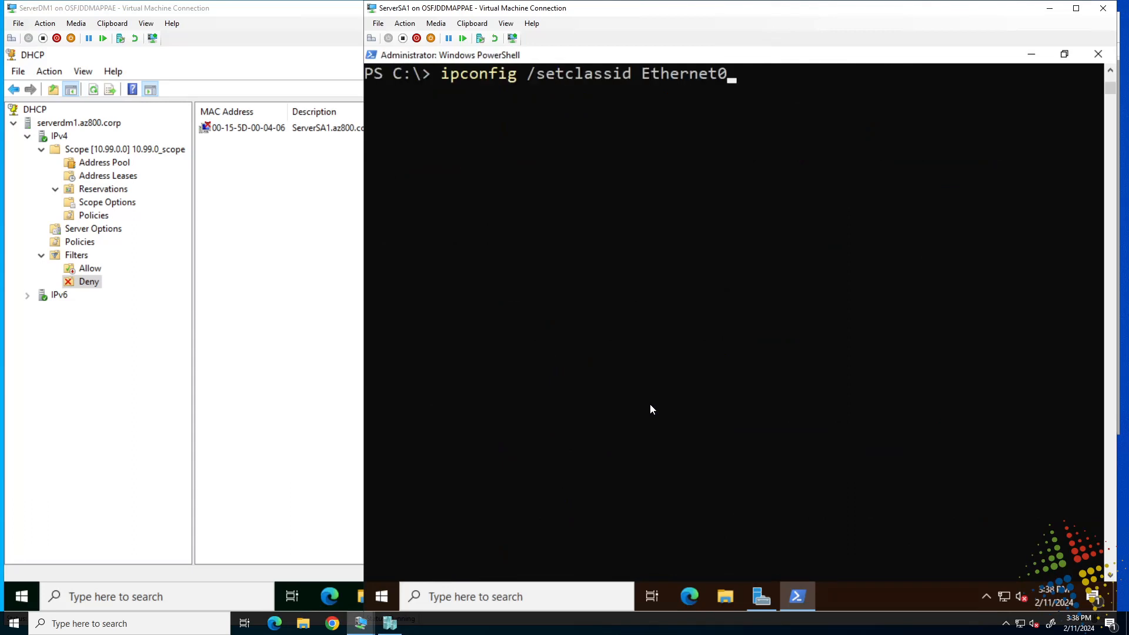
{"action": "key", "text": "BackSpace"}
{"action": "key", "text": "BackSpace"}
{"action": "key", "text": "BackSpace"}
{"action": "key", "text": "BackSpace"}
{"action": "key", "text": "BackSpace"}
{"action": "key", "text": "BackSpace"}
{"action": "key", "text": "BackSpace"}
{"action": "key", "text": "BackSpace"}
{"action": "key", "text": "BackSpace"}
{"action": "key", "text": "BackSpace"}
{"action": "key", "text": "BackSpace"}
{"action": "key", "text": "BackSpace"}
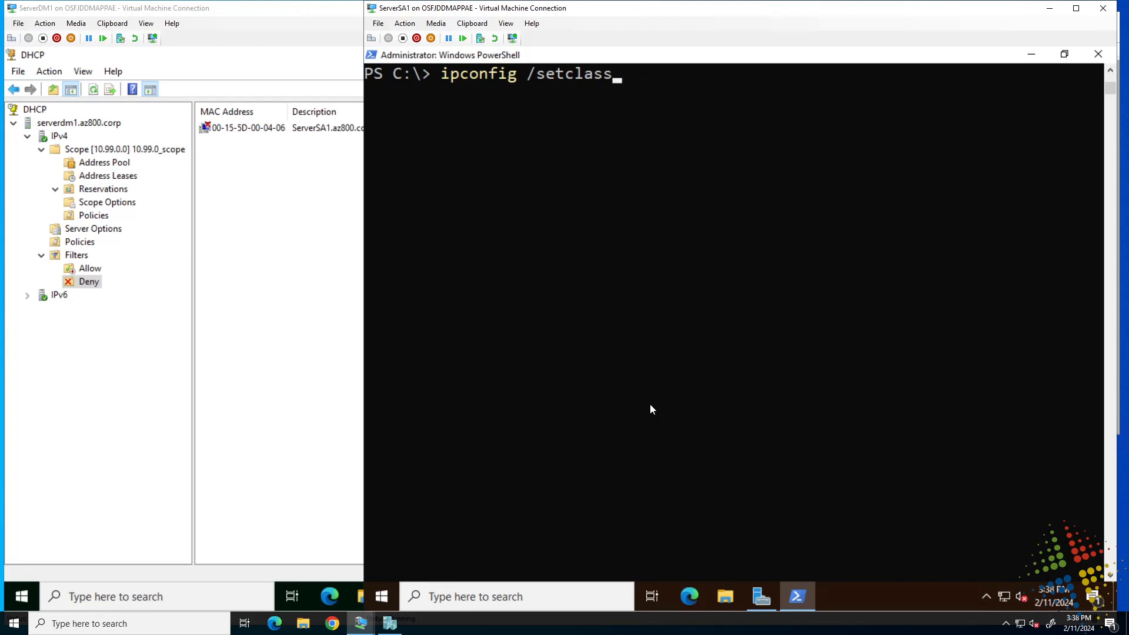
{"action": "key", "text": "BackSpace"}
{"action": "key", "text": "BackSpace"}
{"action": "key", "text": "BackSpace"}
{"action": "key", "text": "BackSpace"}
{"action": "key", "text": "BackSpace"}
{"action": "key", "text": "BackSpace"}
{"action": "key", "text": "BackSpace"}
{"action": "key", "text": "BackSpace"}
{"action": "type", "text": "renew"}
{"action": "key", "text": "Return"}
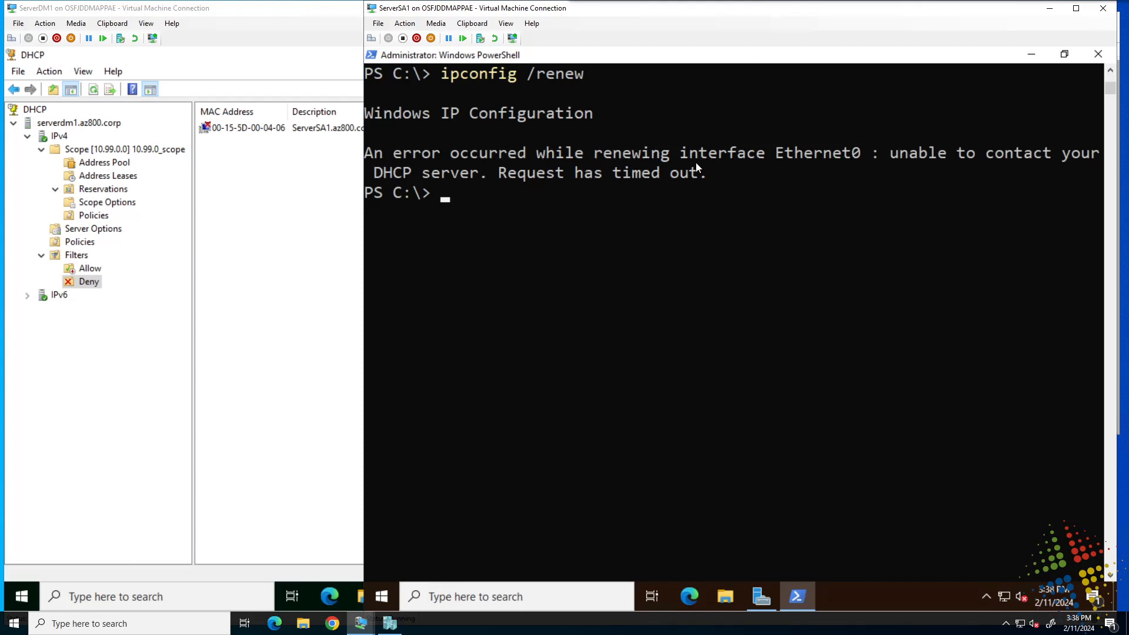
{"action": "left_click", "coordinate": [747, 295]}
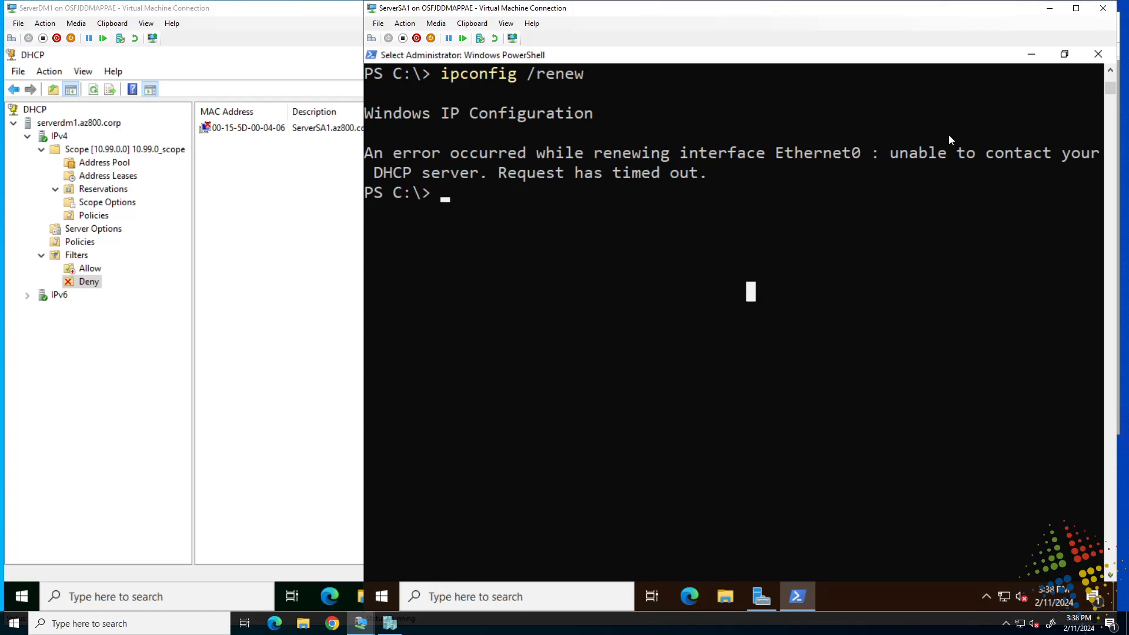
{"action": "left_click_drag", "start_coordinate": [894, 152], "coordinate": [477, 175]}
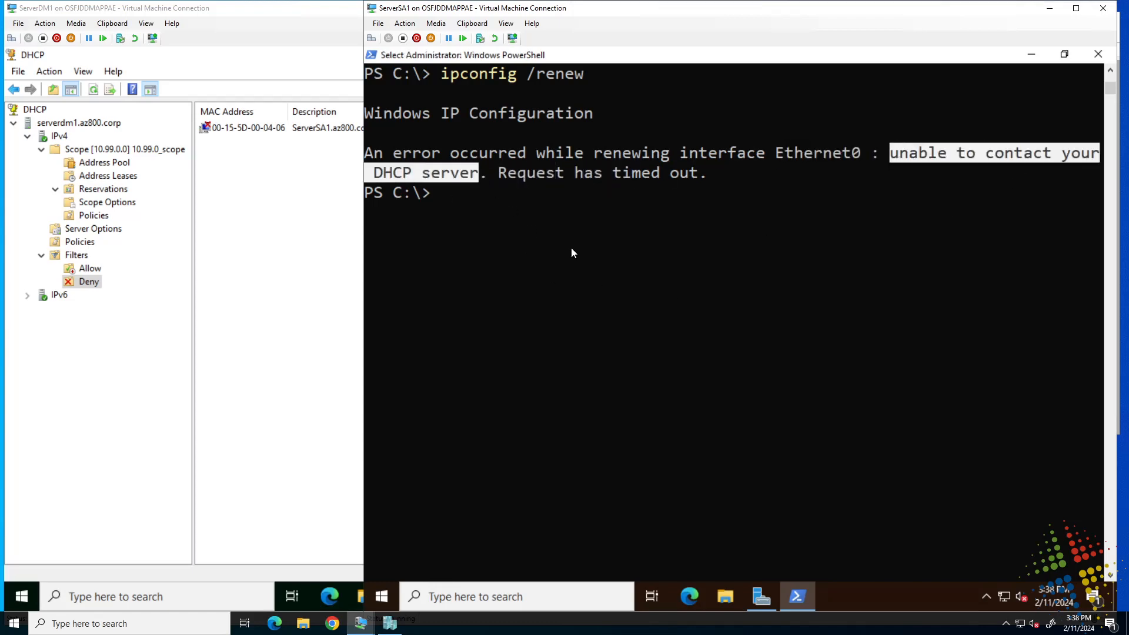
Release the current DHCP lease on ServerSA1 with ipconfig /release.
{"action": "type", "text": "ipc"}
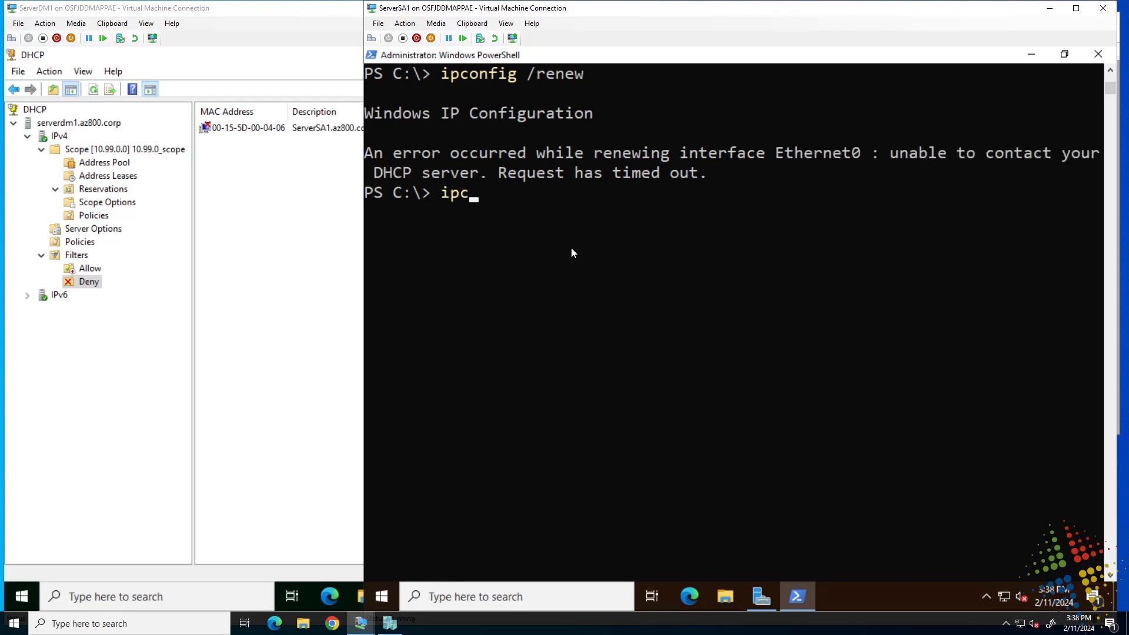
{"action": "type", "text": "onfig /relea"}
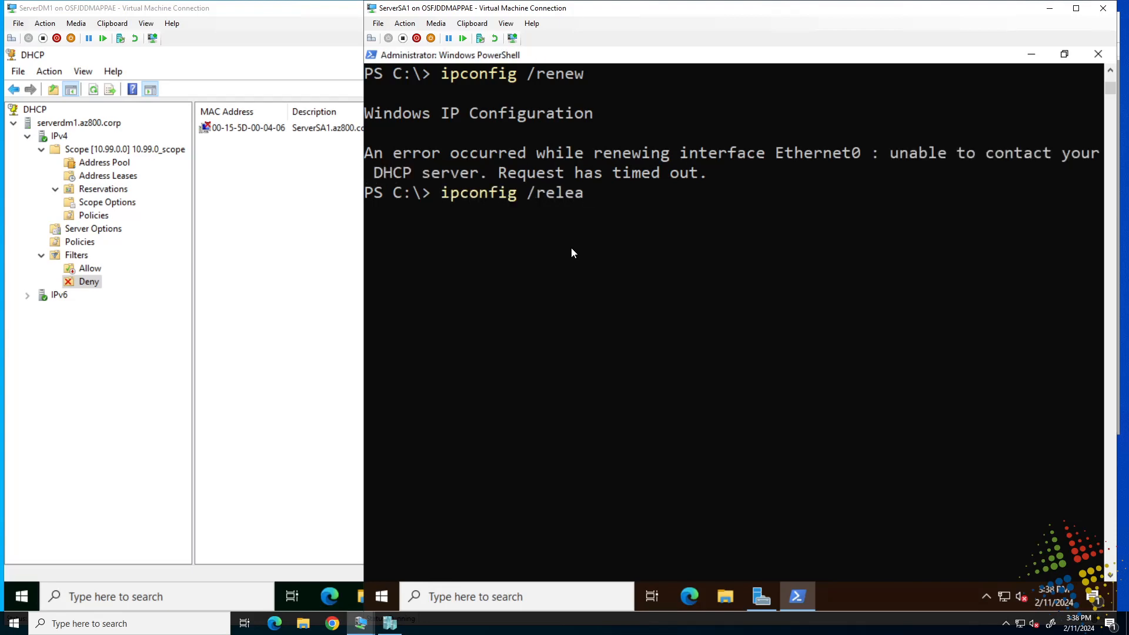
{"action": "type", "text": "se"}
{"action": "key", "text": "Return"}
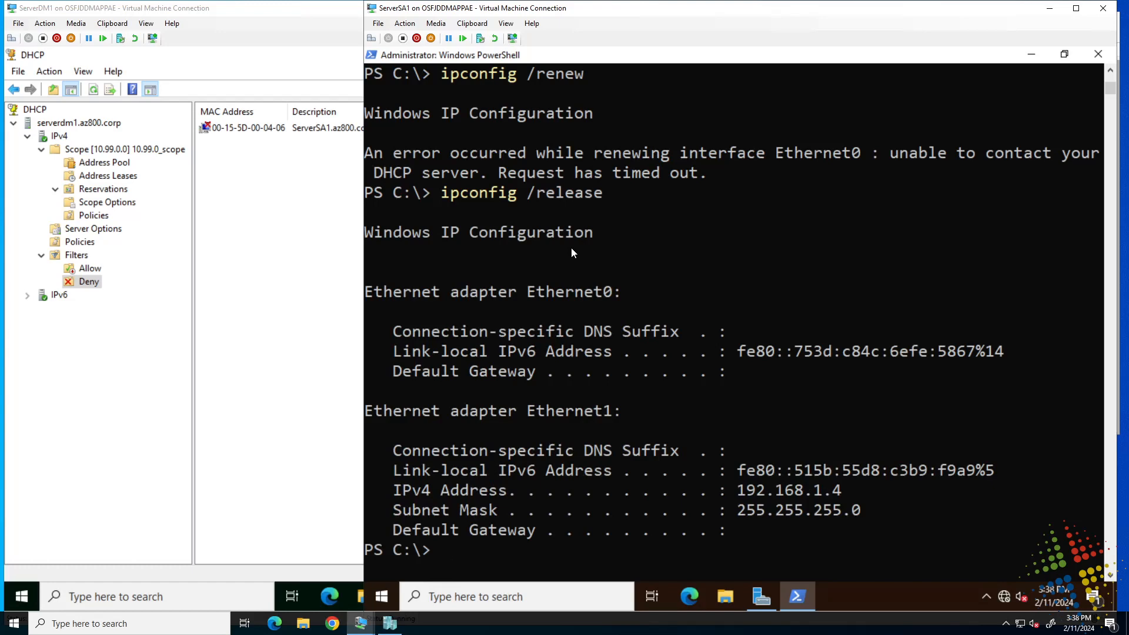
Run ipconfig /renew on ServerSA1 again to request a lease after the release.
{"action": "type", "text": "ipxonfig"}
{"action": "key", "text": "BackSpace"}
{"action": "key", "text": "BackSpace"}
{"action": "key", "text": "BackSpace"}
{"action": "key", "text": "BackSpace"}
{"action": "key", "text": "BackSpace"}
{"action": "key", "text": "BackSpace"}
{"action": "type", "text": "config /renew"}
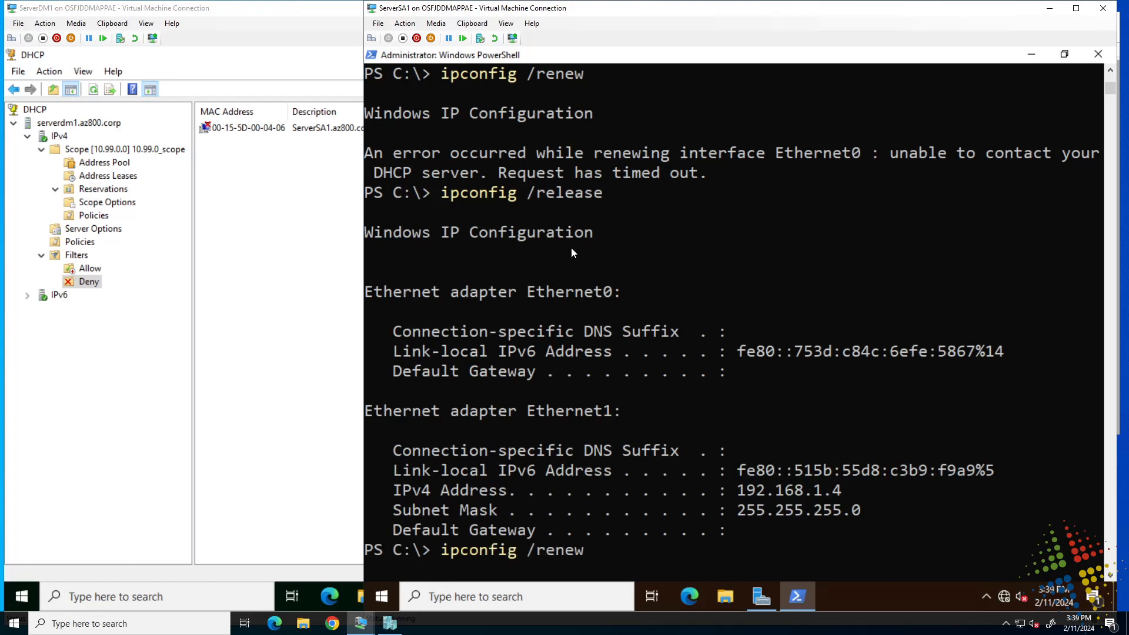
{"action": "key", "text": "Return"}
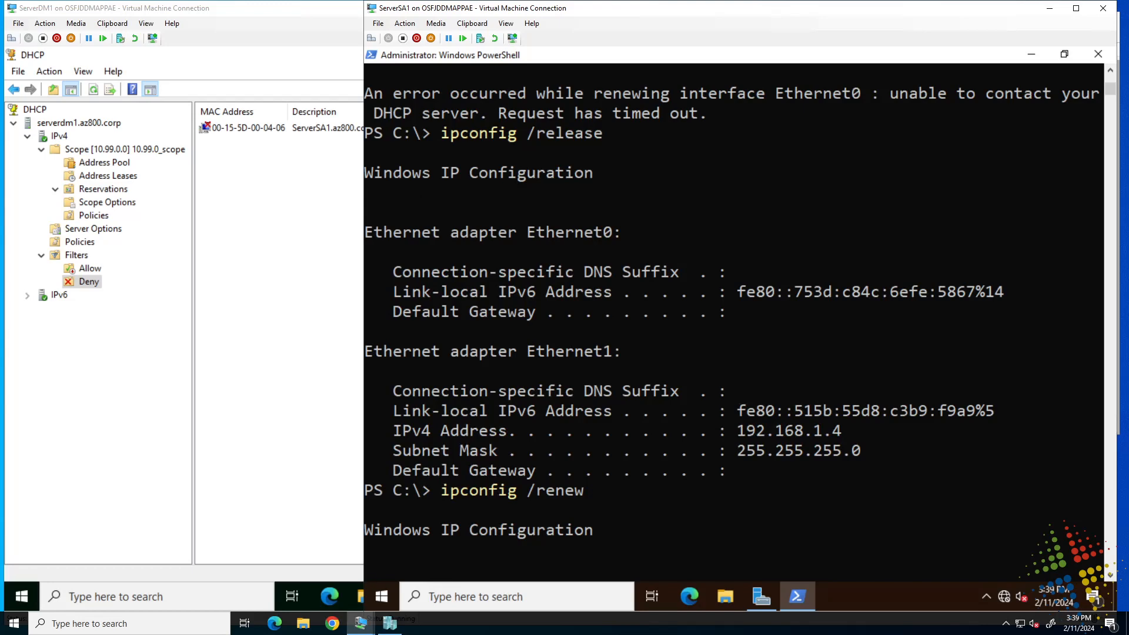
{"action": "scroll", "coordinate": [765, 513], "scroll_direction": "down", "scroll_amount": 2}
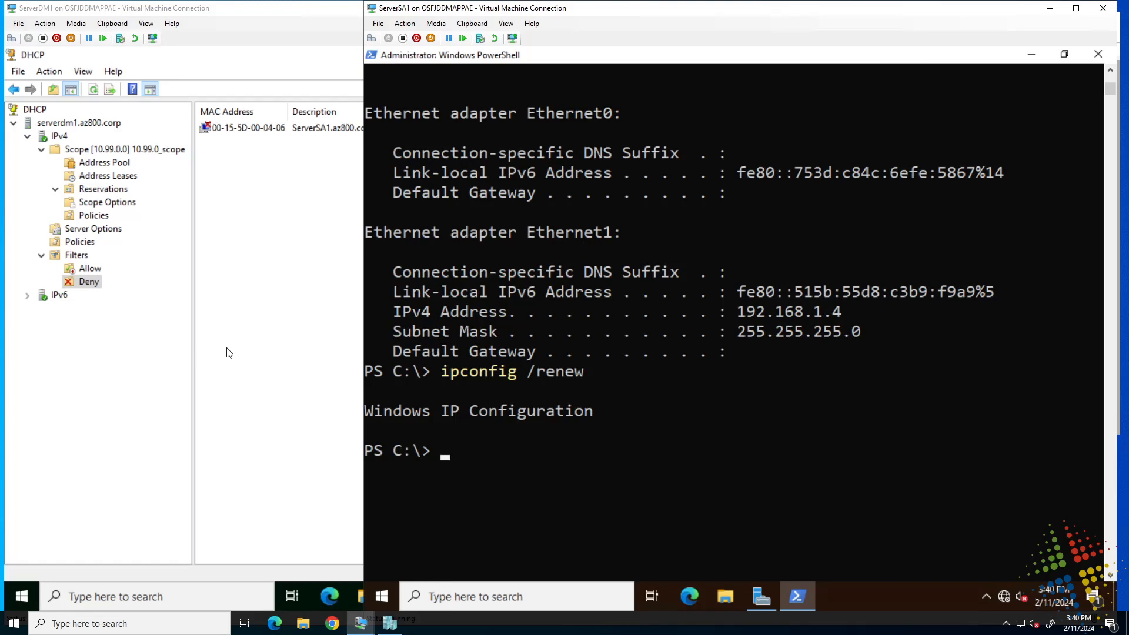
Switch back to the DHCP console on ServerDM1 and disable the Deny filter.
{"action": "left_click", "coordinate": [272, 335]}
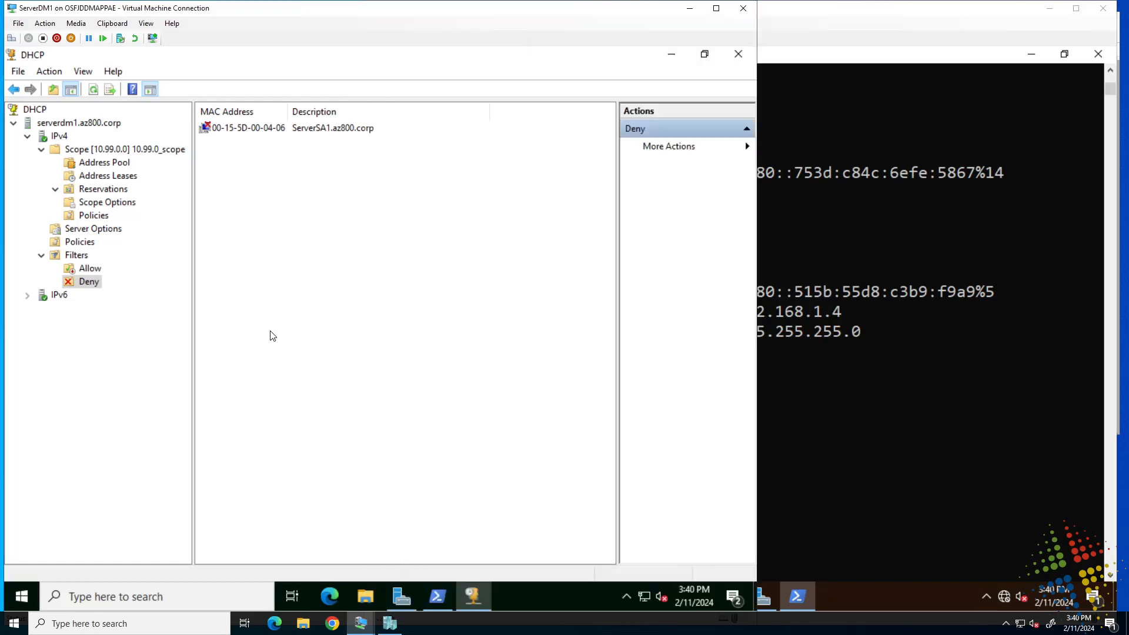
{"action": "right_click", "coordinate": [83, 286]}
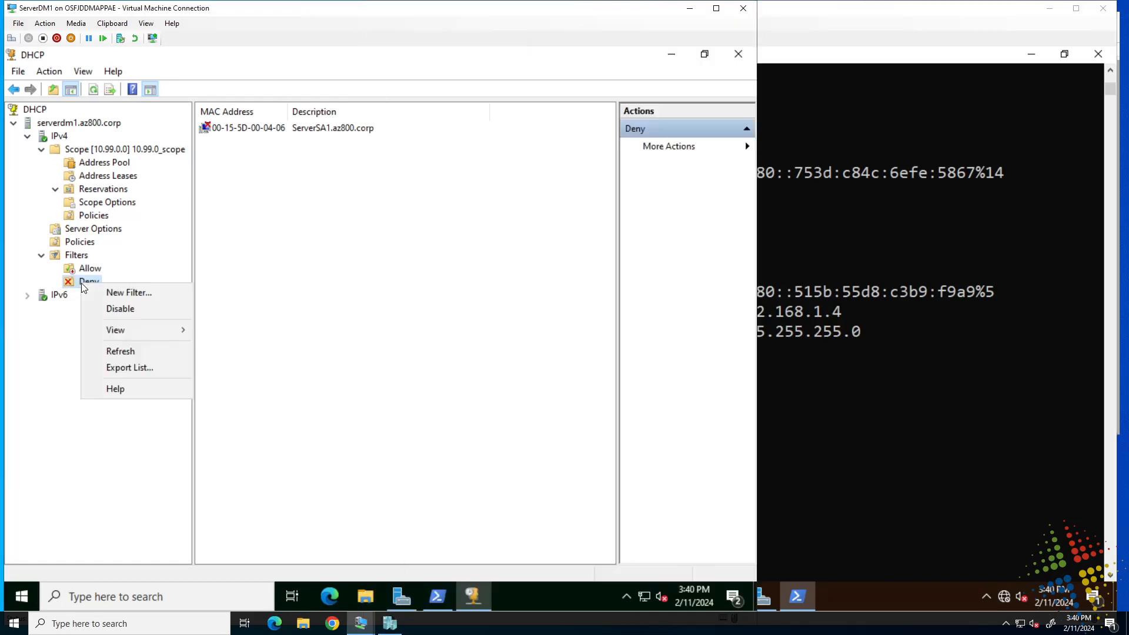
{"action": "left_click", "coordinate": [106, 311]}
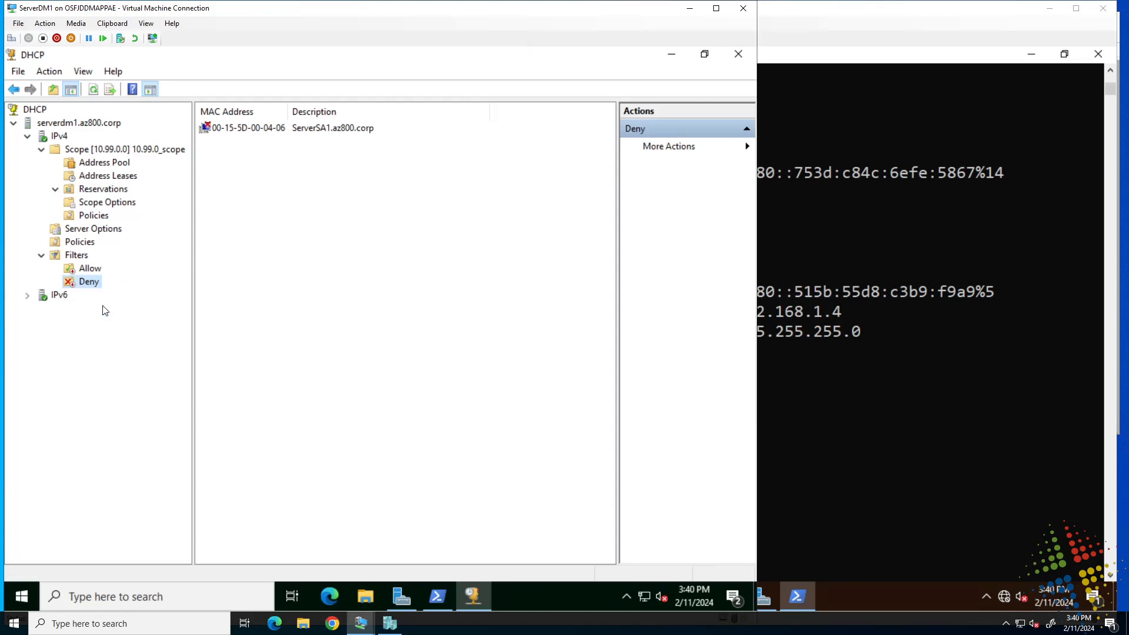
Return to PowerShell on ServerSA1, rerun ipconfig /renew, and highlight Ethernet0's IPv4 address, subnet mask and default gateway.
{"action": "left_click", "coordinate": [821, 60]}
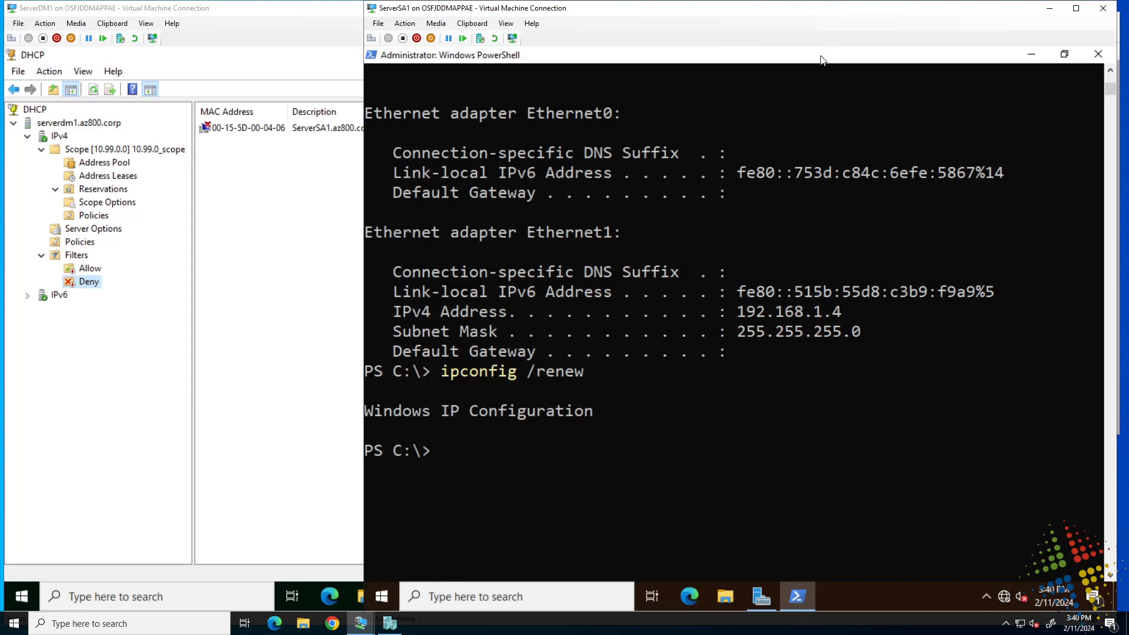
{"action": "key", "text": "Up"}
{"action": "key", "text": "Return"}
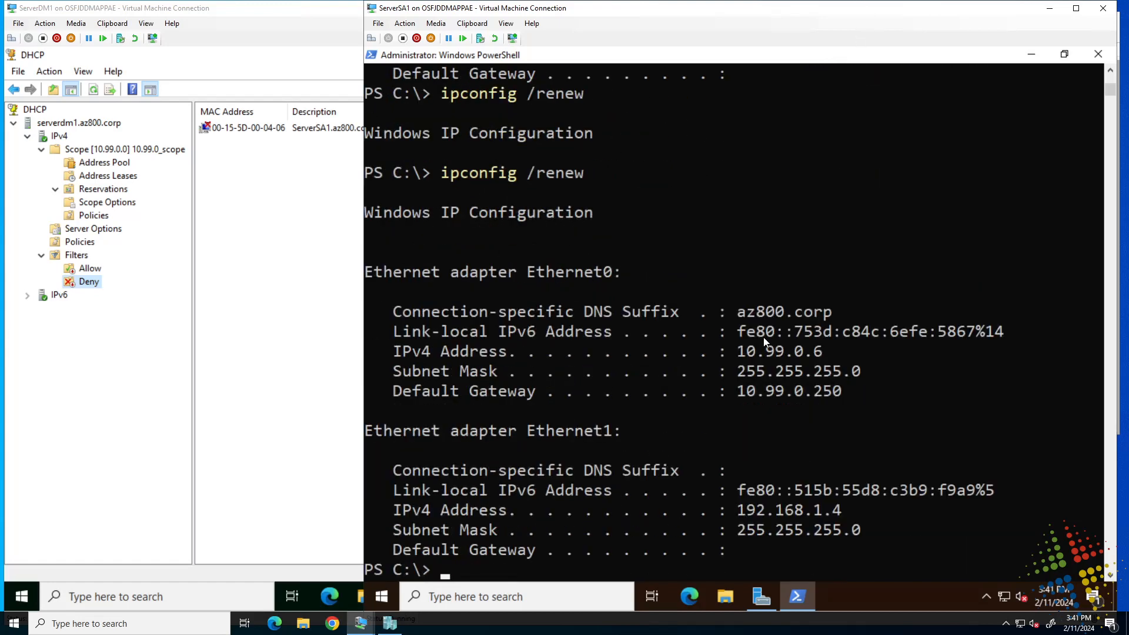
{"action": "left_click_drag", "start_coordinate": [745, 352], "coordinate": [842, 392]}
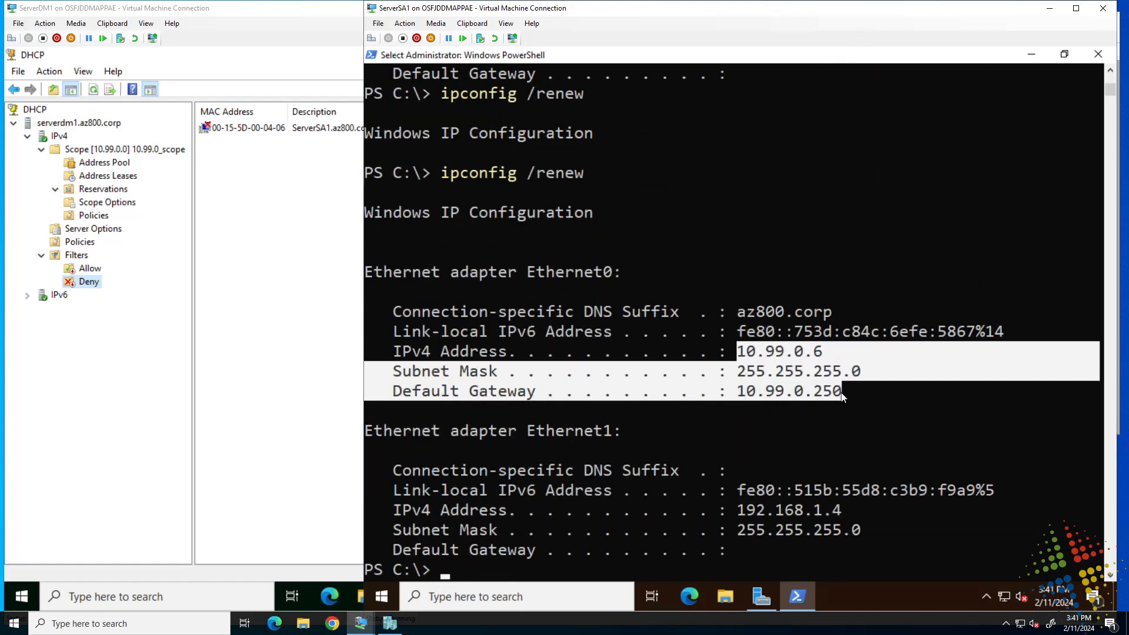